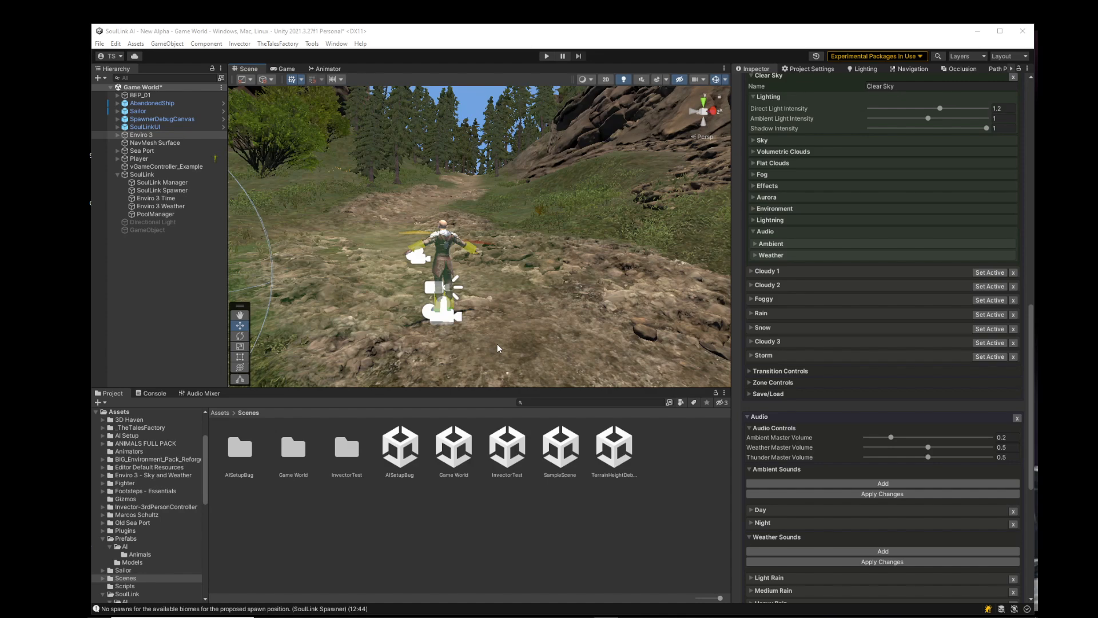
pyautogui.moveTo(362, 215); pyautogui.dragTo(412, 211, button='middle')
pyautogui.moveTo(402, 230); pyautogui.dragTo(431, 238, button='right')
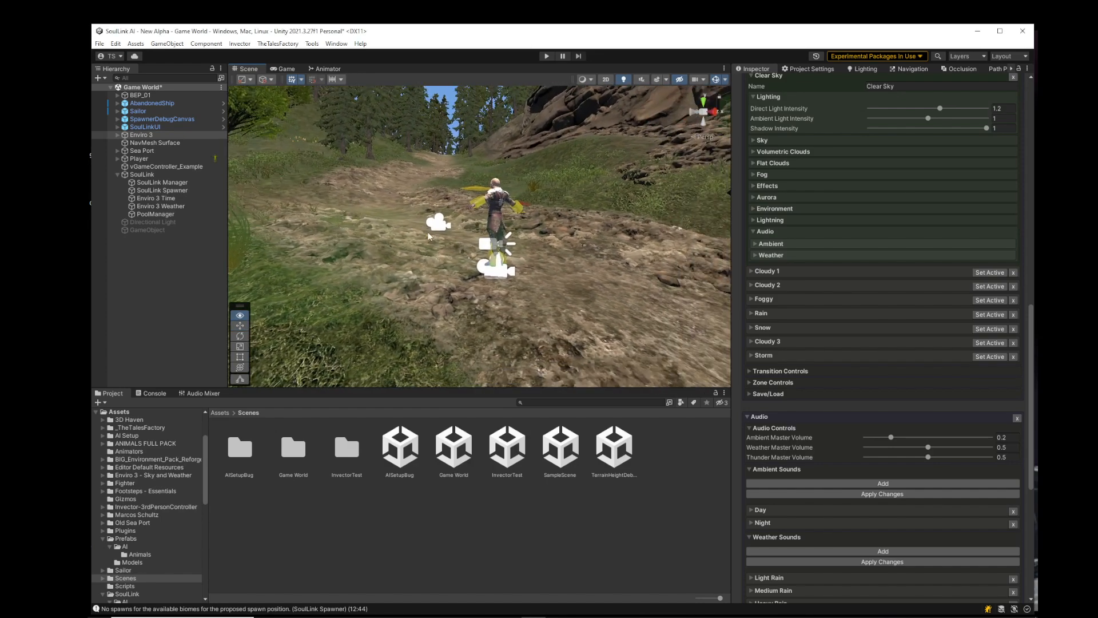
pyautogui.moveTo(456, 197)
pyautogui.mouseDown(button='right')
pyautogui.moveTo(441, 179)
pyautogui.moveTo(437, 194)
pyautogui.mouseUp(button='right')
pyautogui.moveTo(437, 194); pyautogui.dragTo(437, 239, button='middle')
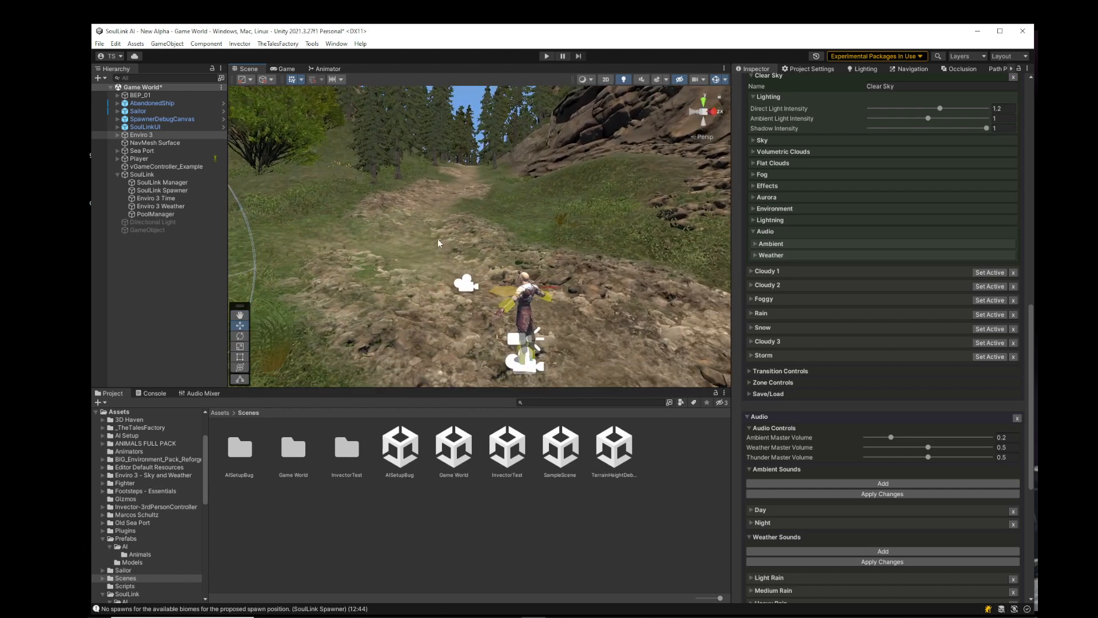
pyautogui.moveTo(437, 239); pyautogui.dragTo(468, 244, button='right')
pyautogui.moveTo(468, 243); pyautogui.dragTo(493, 237, button='middle')
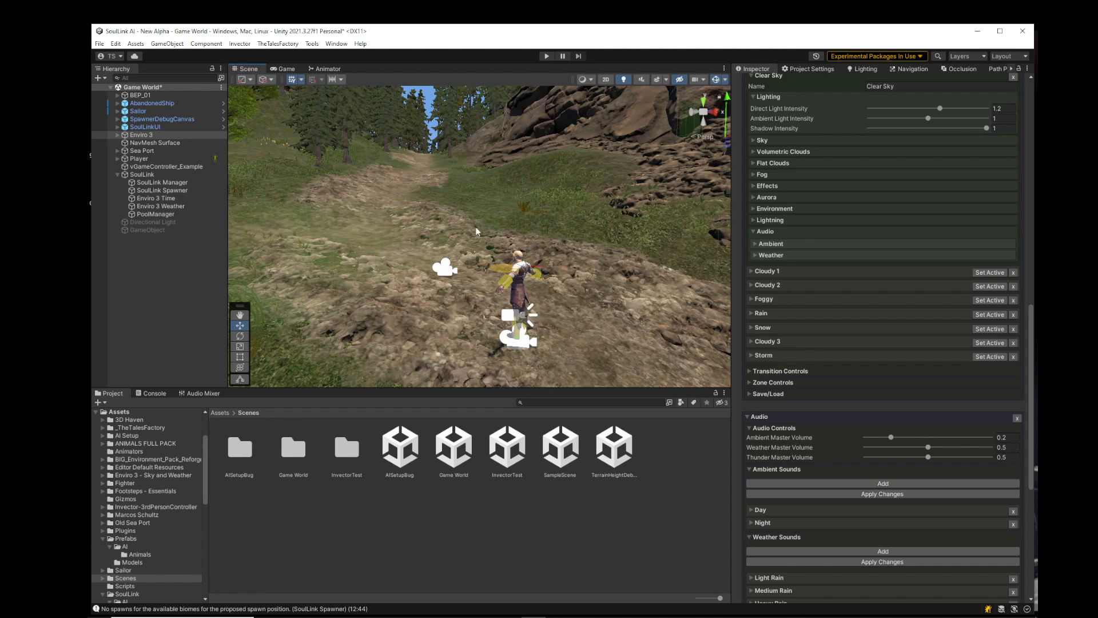
# Add the Query Terrain Texture component to the SoulLink object and enable its Scene View Mode.
pyautogui.click(140, 174)
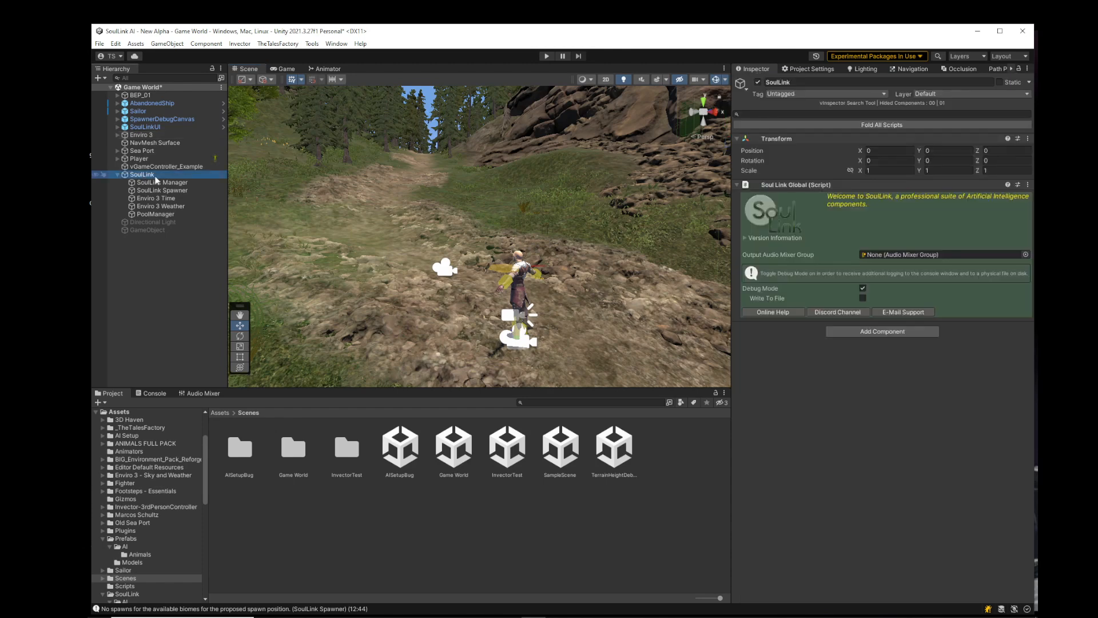
pyautogui.click(861, 330)
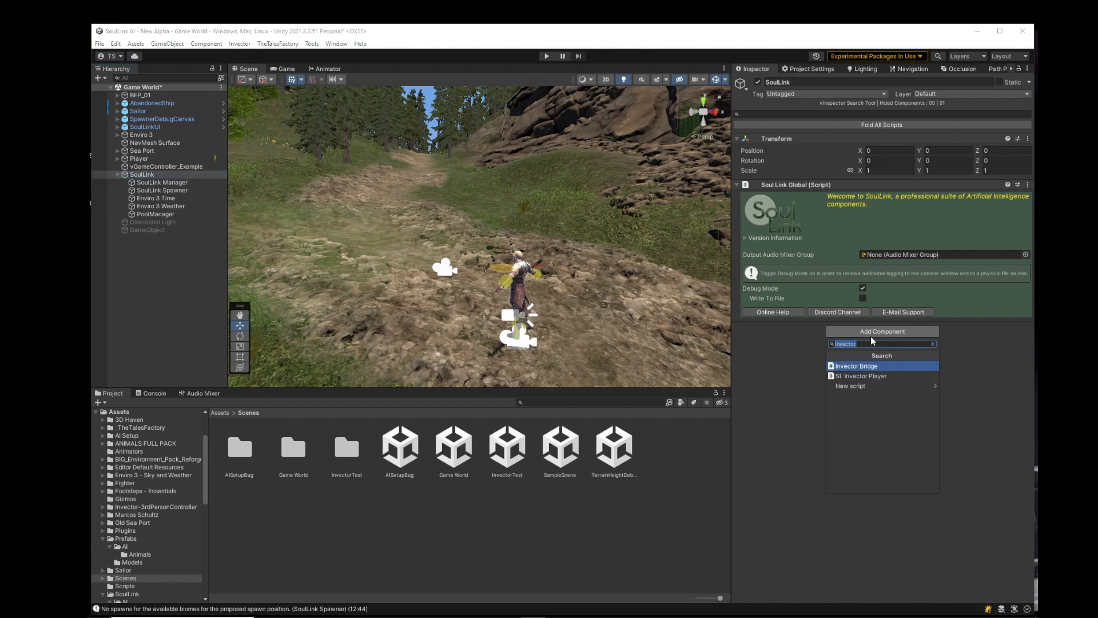
pyautogui.write('query')
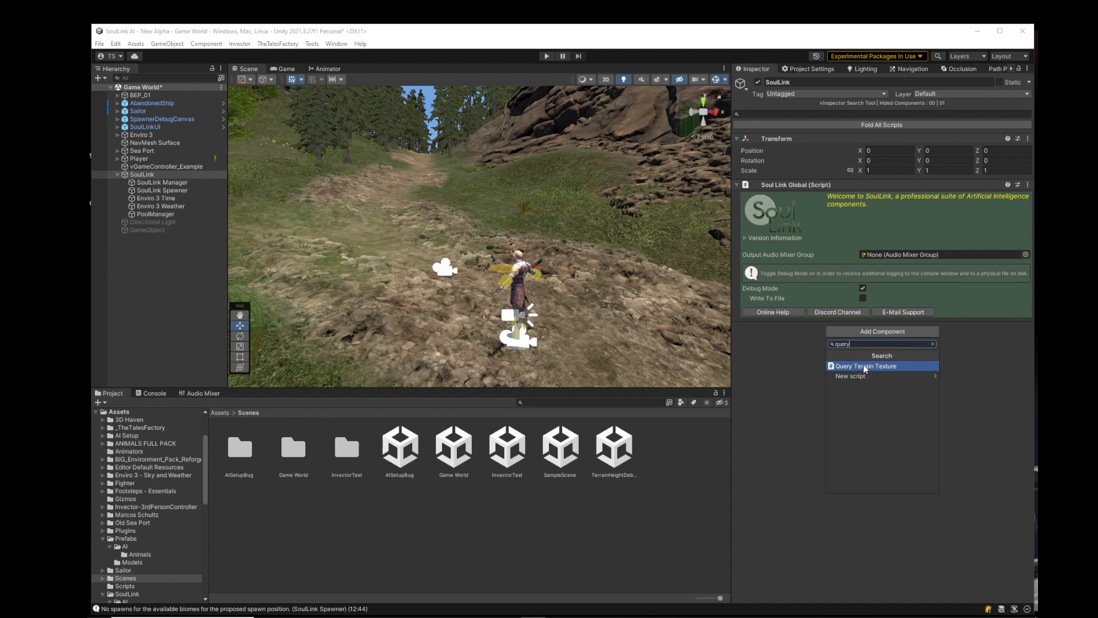
pyautogui.click(863, 366)
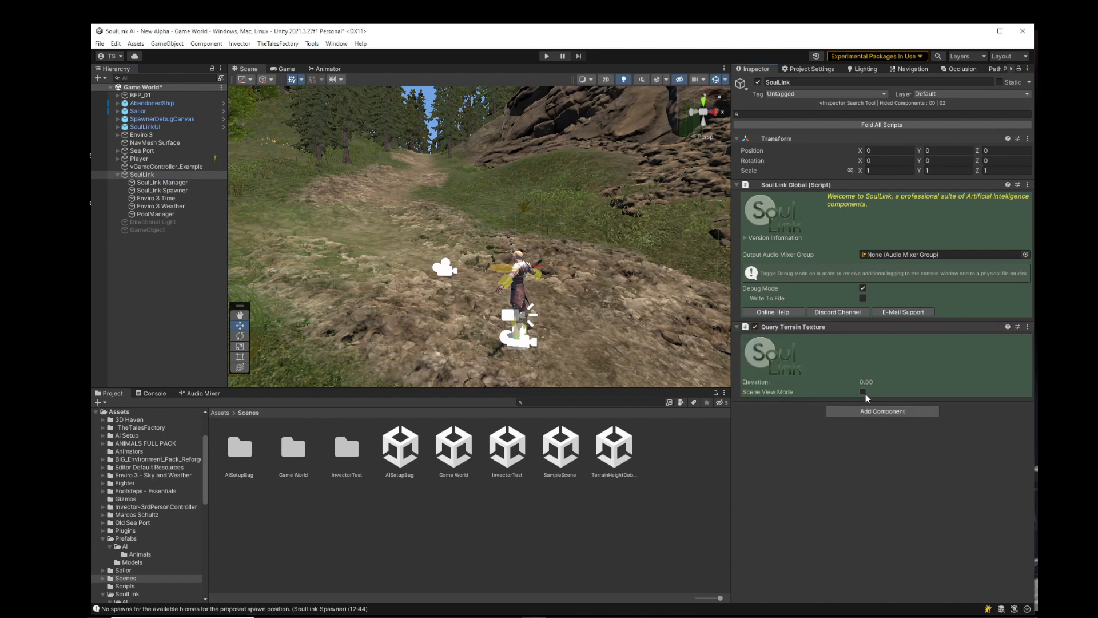
pyautogui.click(863, 392)
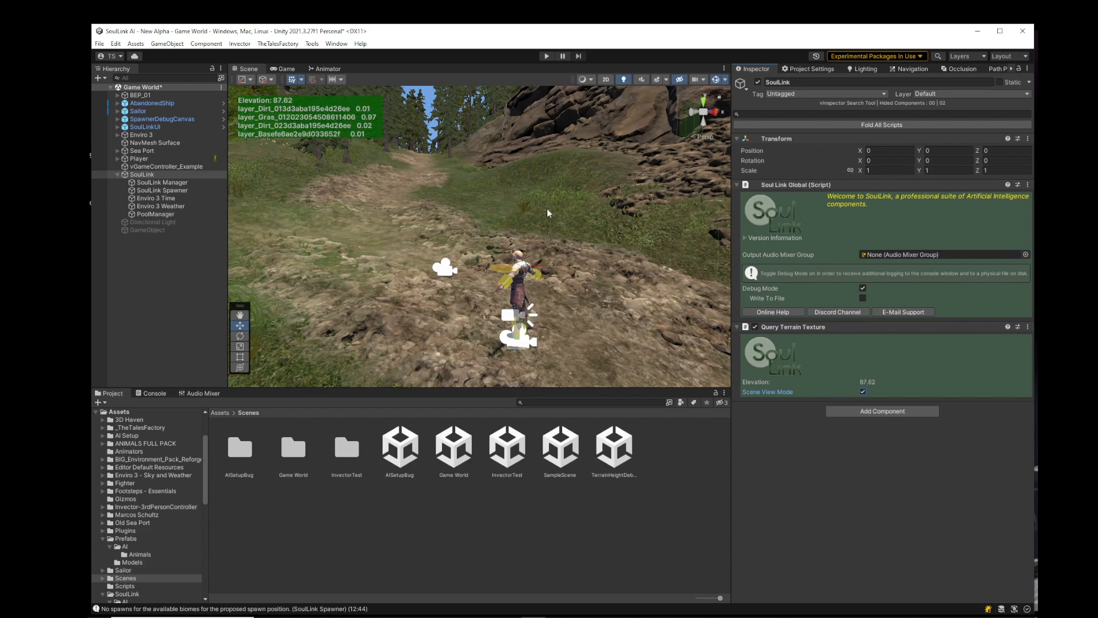
# Examine the terrain elevation and texture layer weights along the forest path and around the rock formations.
pyautogui.moveTo(497, 208); pyautogui.dragTo(455, 211, button='right')
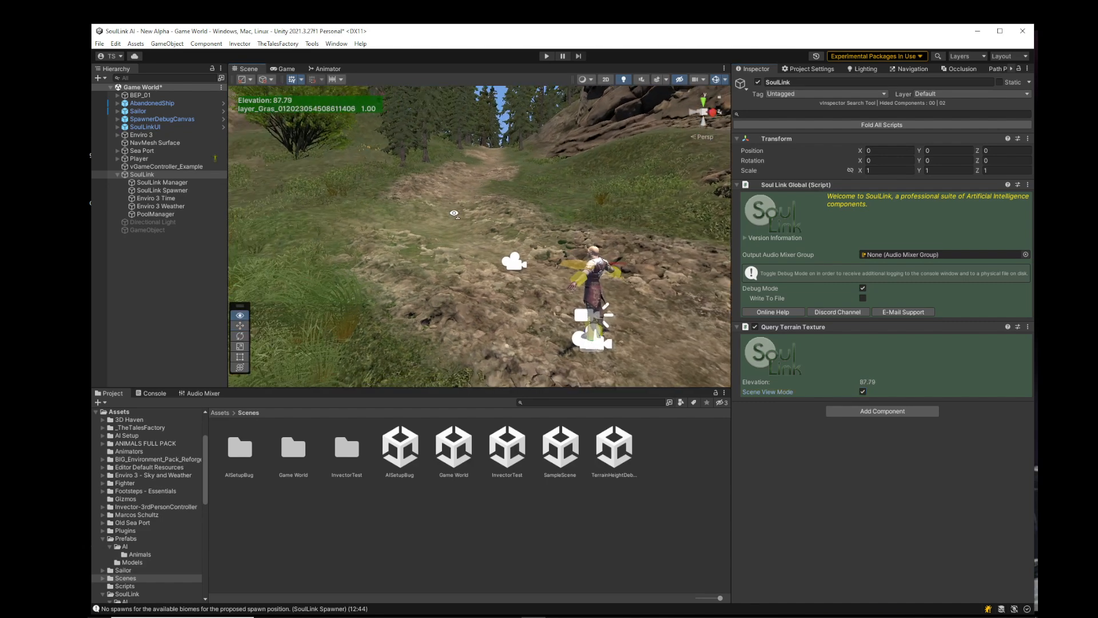
pyautogui.moveTo(456, 211); pyautogui.dragTo(454, 273, button='middle')
pyautogui.scroll(5, 455, 273)
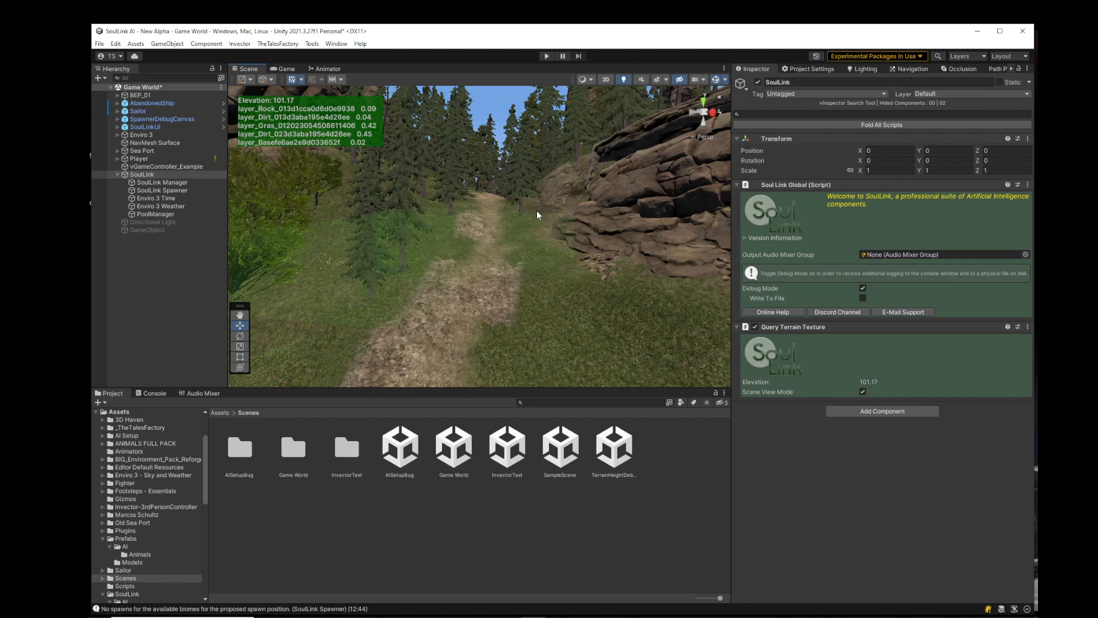
pyautogui.moveTo(486, 242); pyautogui.dragTo(559, 265, button='right')
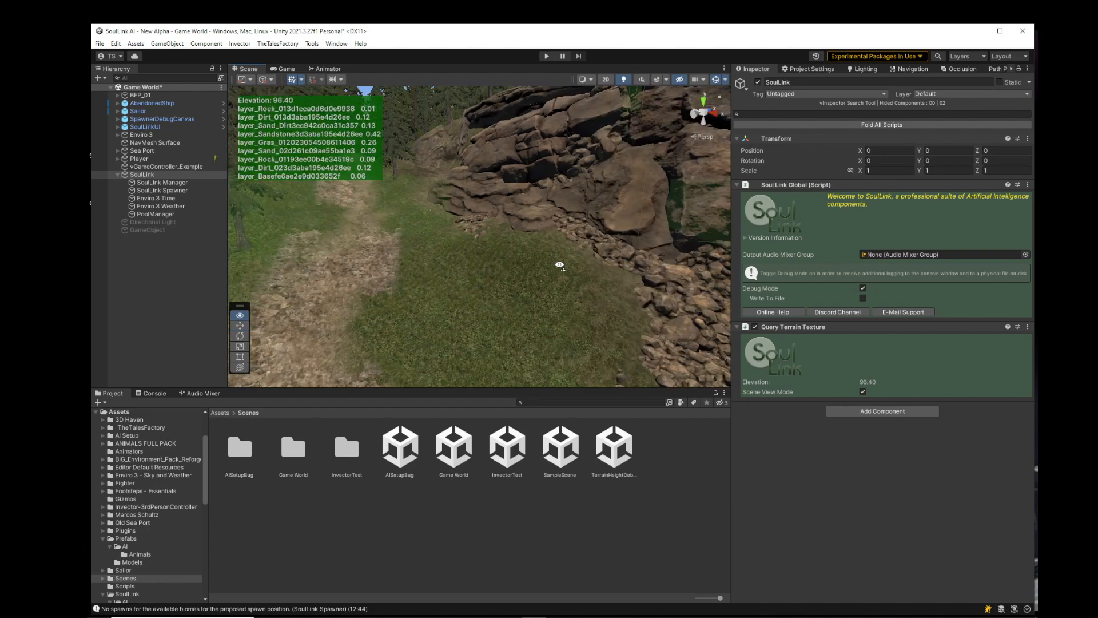
pyautogui.moveTo(478, 259); pyautogui.dragTo(532, 309, button='middle')
pyautogui.moveTo(441, 242); pyautogui.dragTo(414, 184, button='right')
pyautogui.moveTo(414, 183); pyautogui.dragTo(448, 323, button='middle')
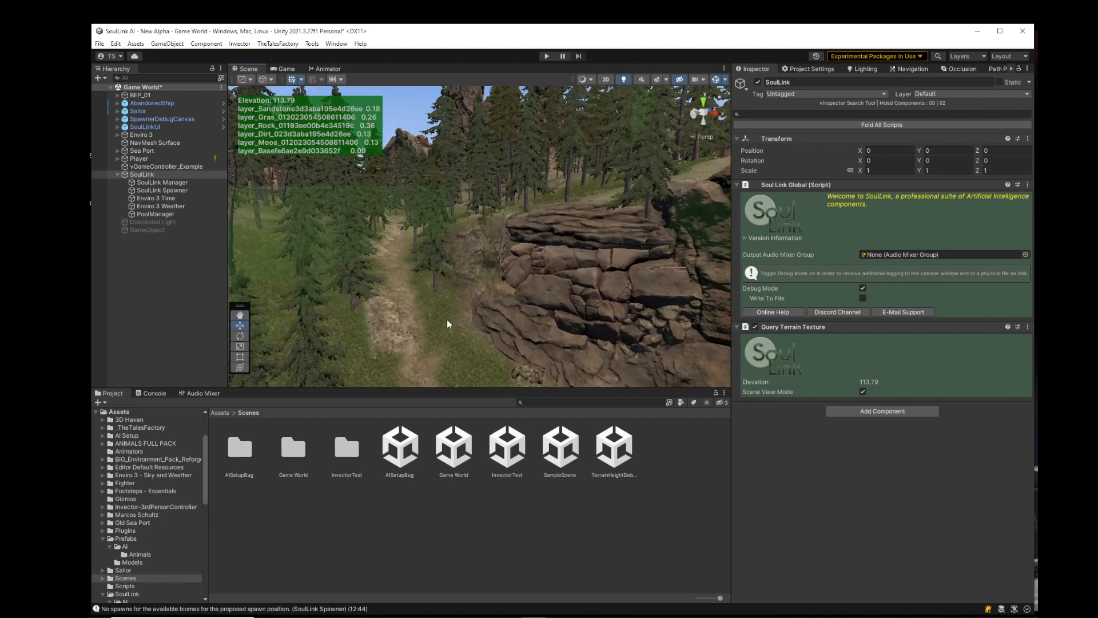
pyautogui.scroll(2, 447, 323)
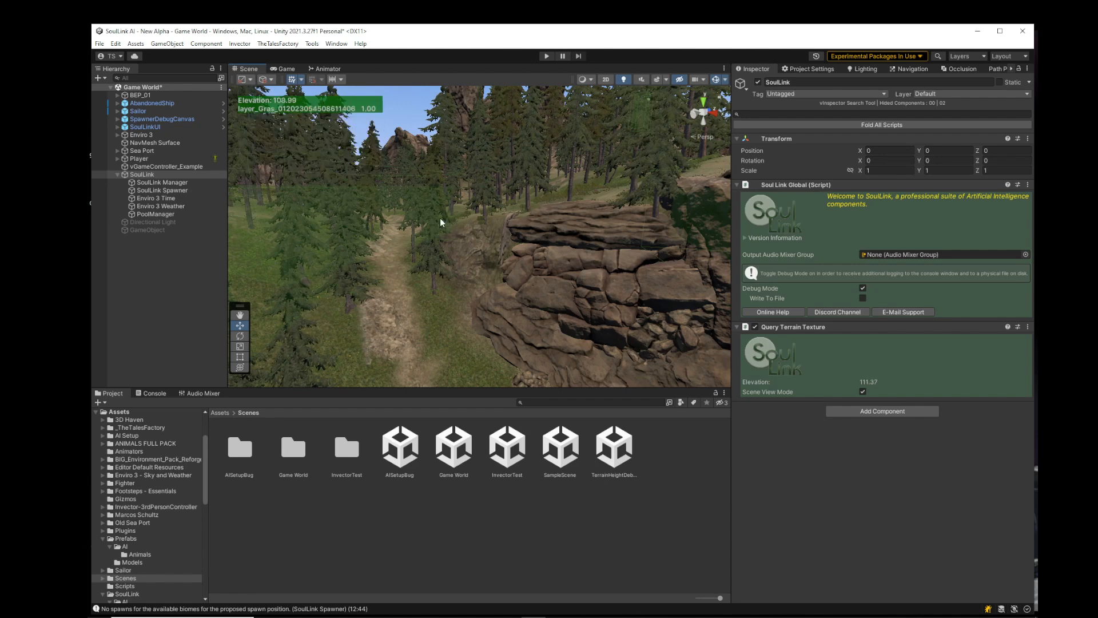
pyautogui.moveTo(440, 217); pyautogui.dragTo(462, 271, button='right')
pyautogui.moveTo(480, 309); pyautogui.dragTo(492, 127, button='middle')
pyautogui.moveTo(435, 263); pyautogui.dragTo(435, 149, button='middle')
pyautogui.moveTo(497, 292); pyautogui.dragTo(513, 194, button='middle')
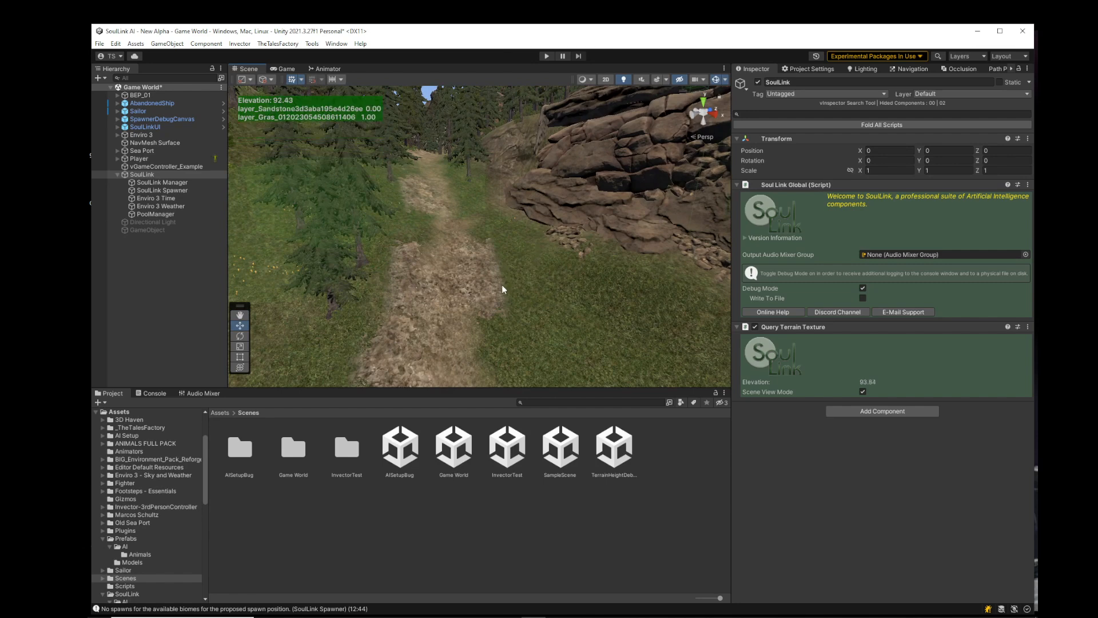
pyautogui.moveTo(502, 283); pyautogui.dragTo(532, 261, button='right')
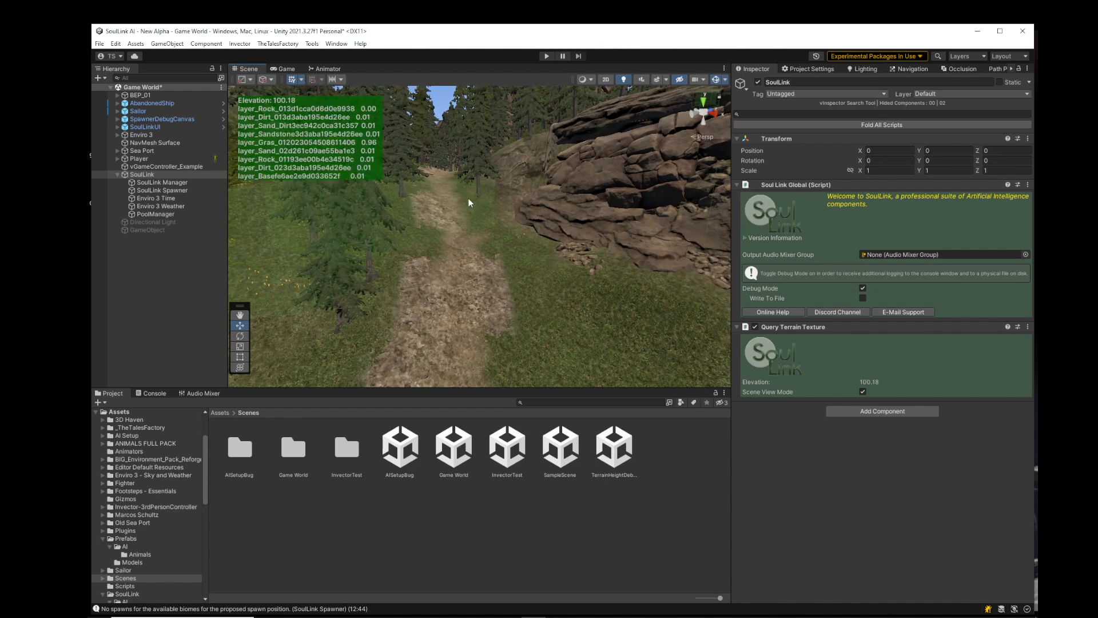
pyautogui.moveTo(469, 199); pyautogui.dragTo(424, 454, button='middle')
pyautogui.moveTo(444, 380); pyautogui.dragTo(664, 230, button='right')
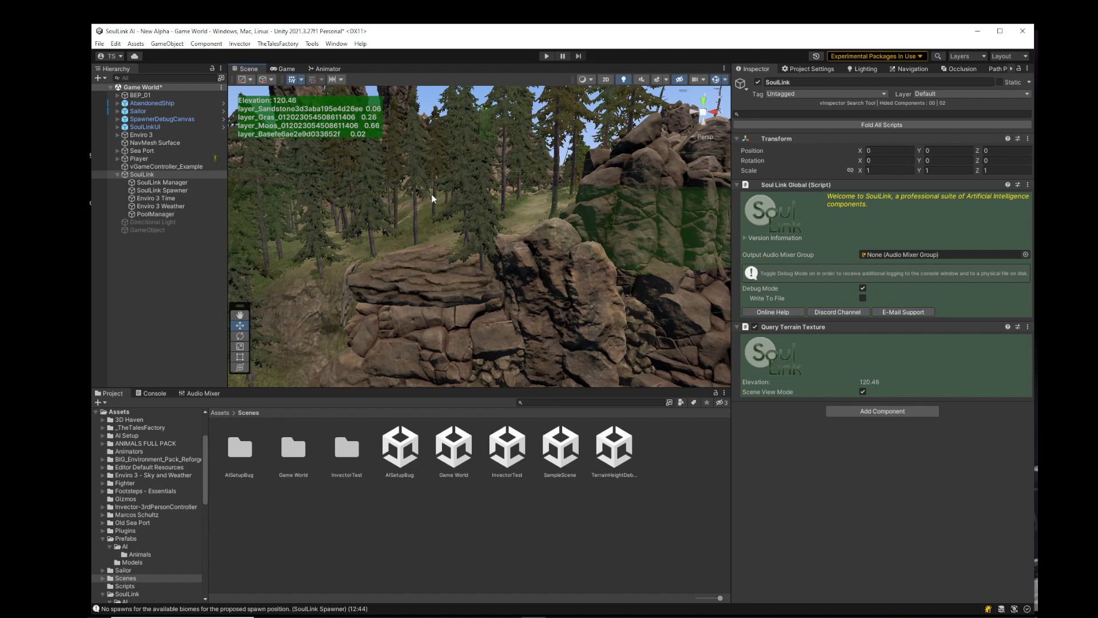
pyautogui.moveTo(431, 199); pyautogui.dragTo(330, 233, button='right')
pyautogui.moveTo(343, 117); pyautogui.dragTo(357, 151, button='middle')
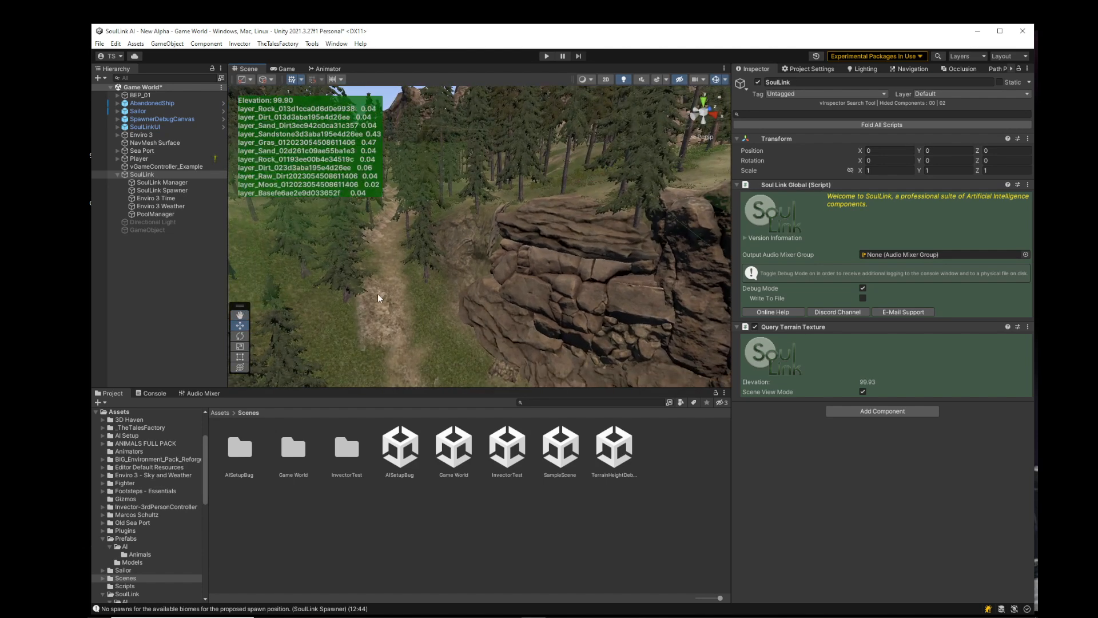
pyautogui.moveTo(378, 294); pyautogui.dragTo(385, 228, button='middle')
pyautogui.moveTo(431, 277); pyautogui.dragTo(436, 252, button='right')
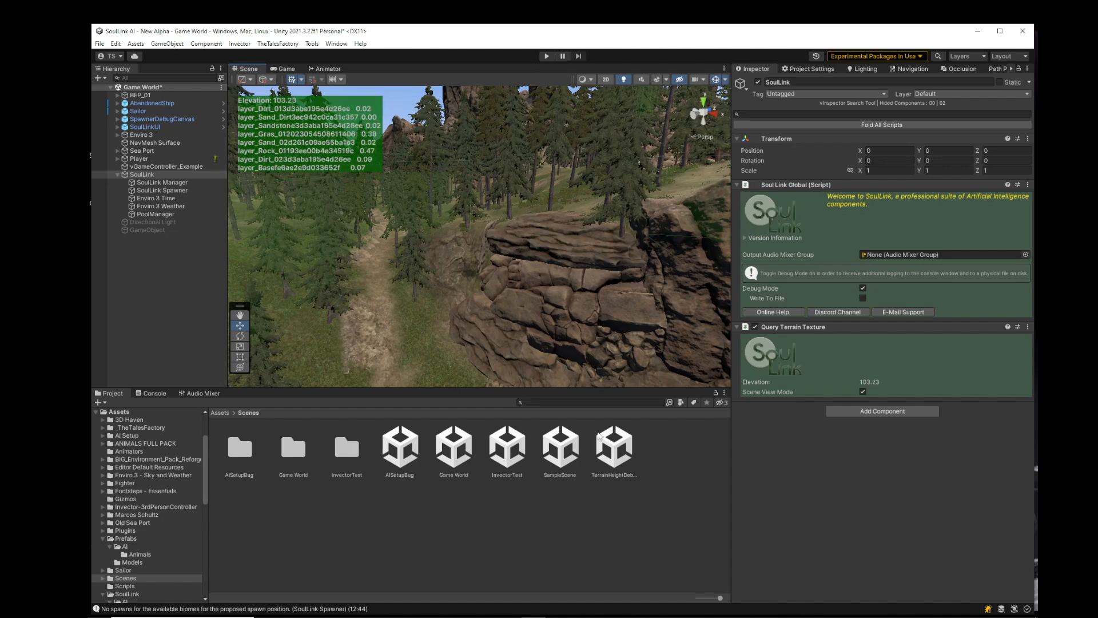
# Add a new biome named Forest to the SoulLink Spawner's biome definitions.
pyautogui.click(177, 191)
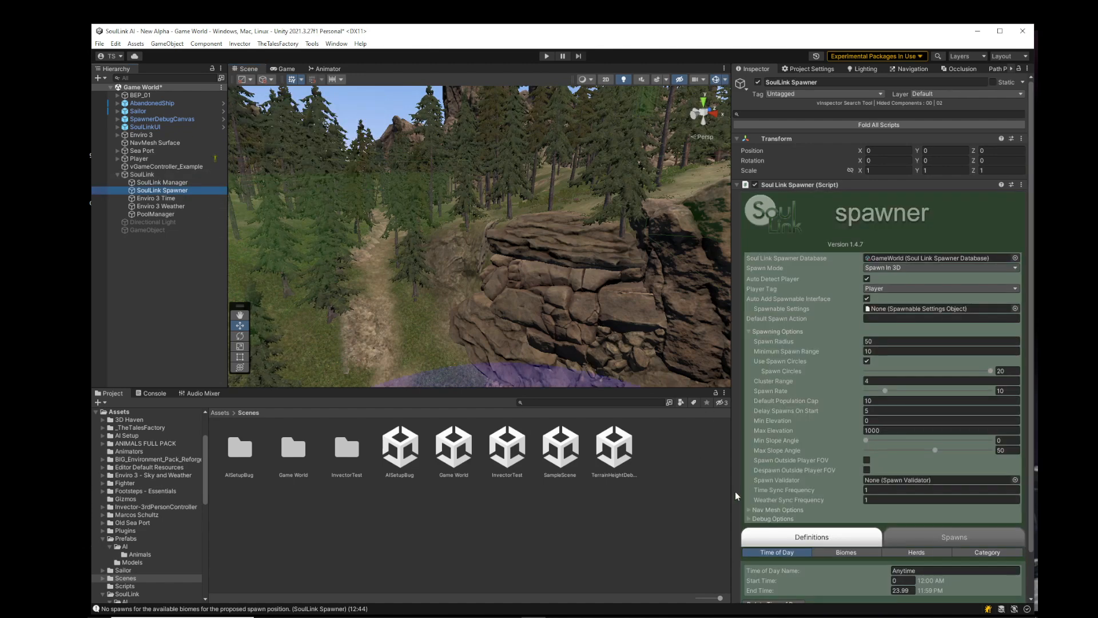
pyautogui.scroll(-2, 736, 487)
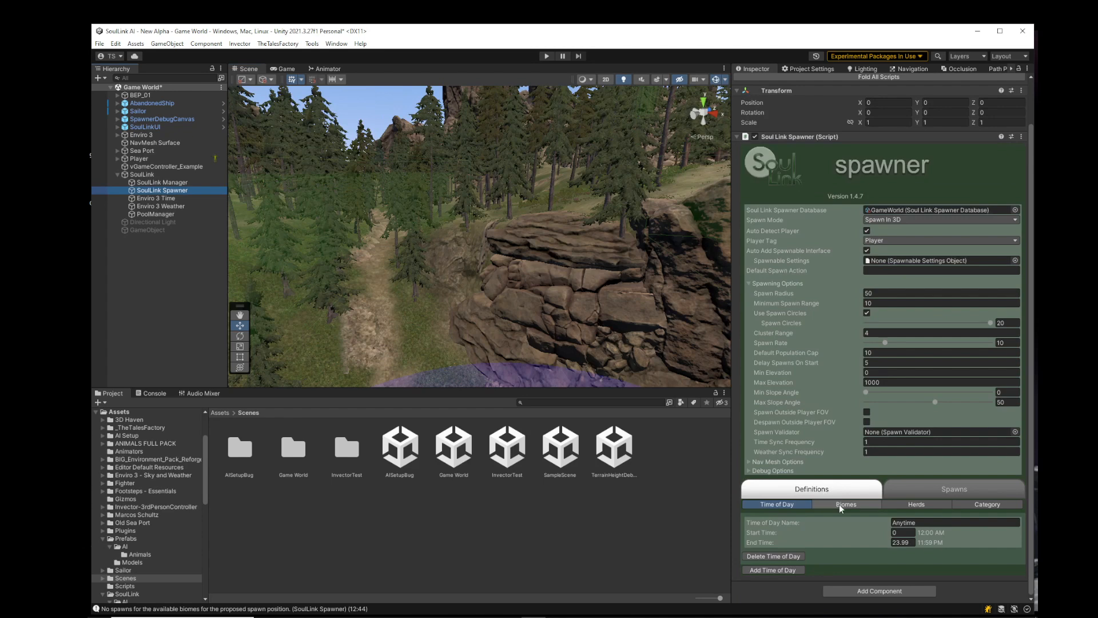
pyautogui.click(839, 506)
pyautogui.scroll(-1, 881, 550)
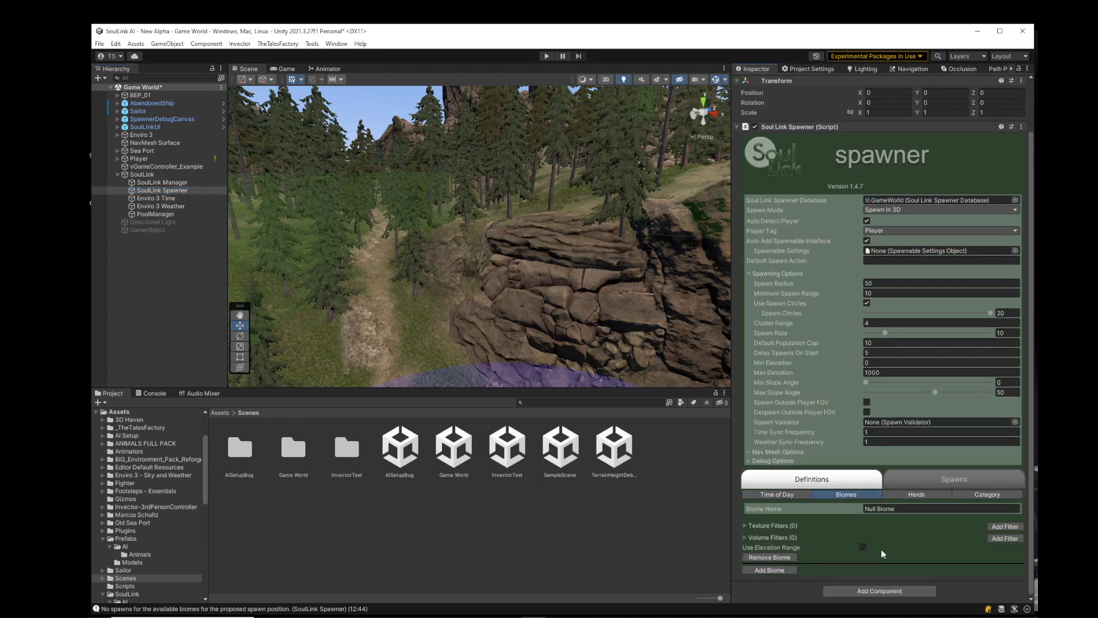
pyautogui.click(774, 568)
pyautogui.scroll(-3, 829, 558)
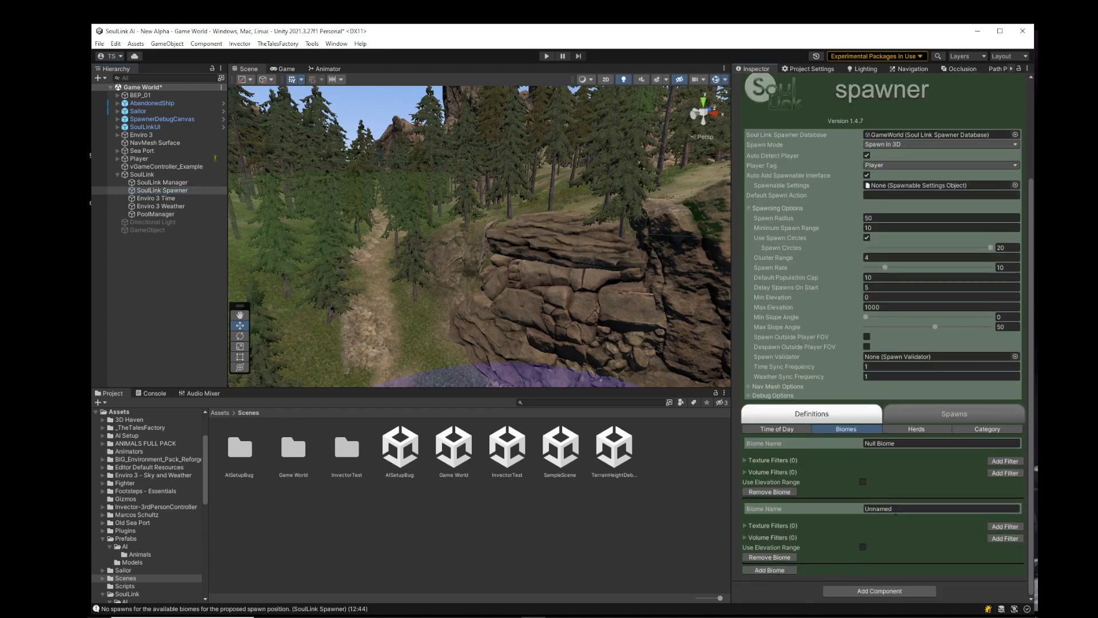
pyautogui.click(894, 508)
pyautogui.write('Forest')
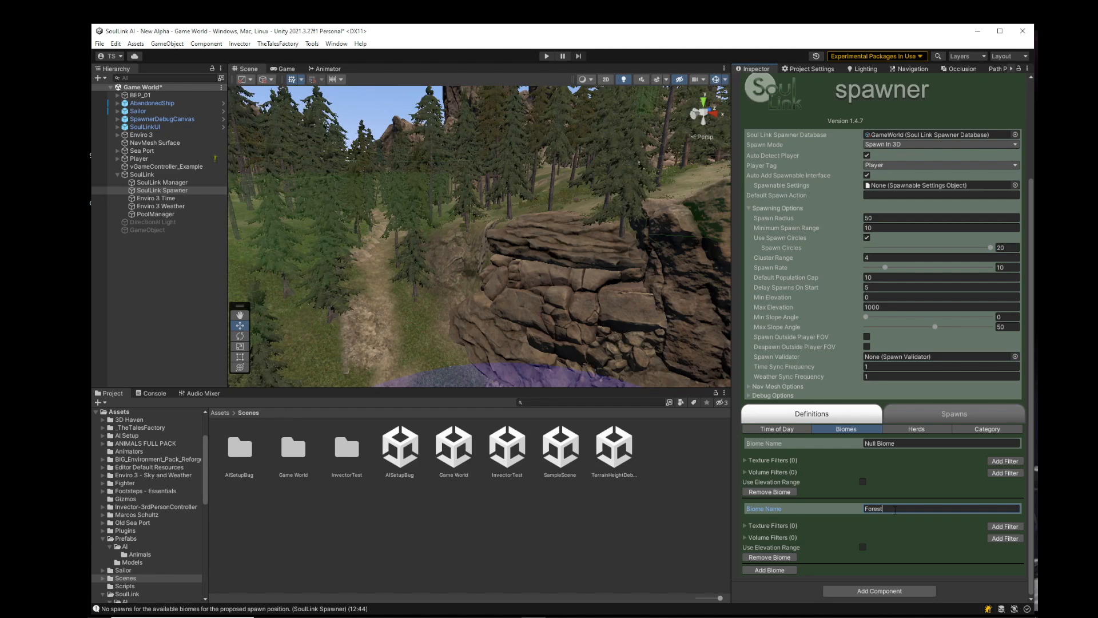
pyautogui.click(1000, 527)
pyautogui.click(819, 545)
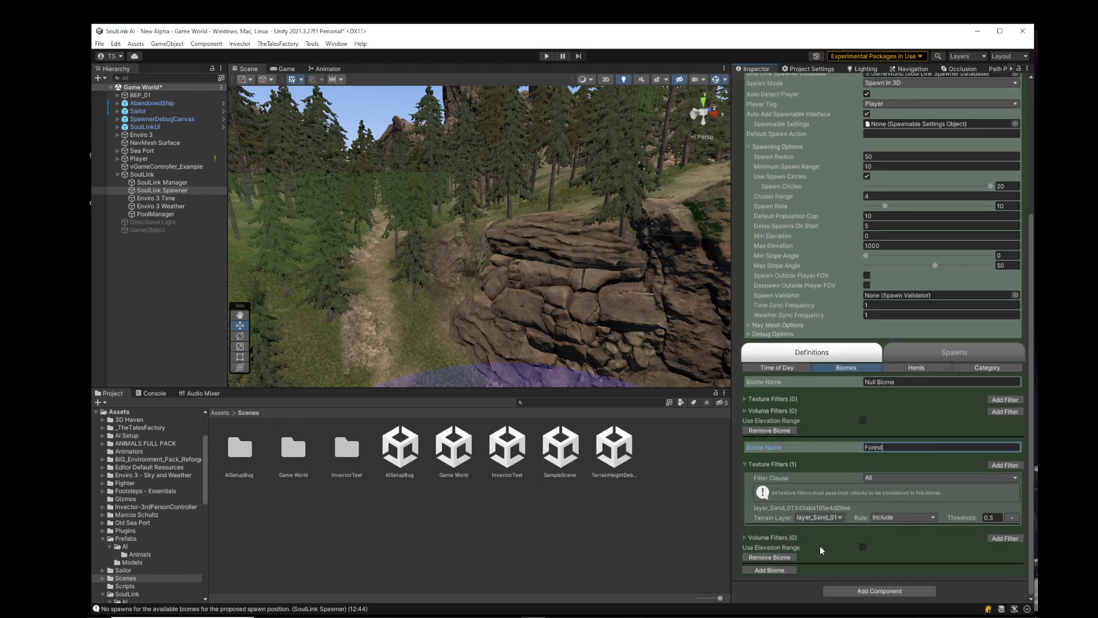
pyautogui.click(840, 517)
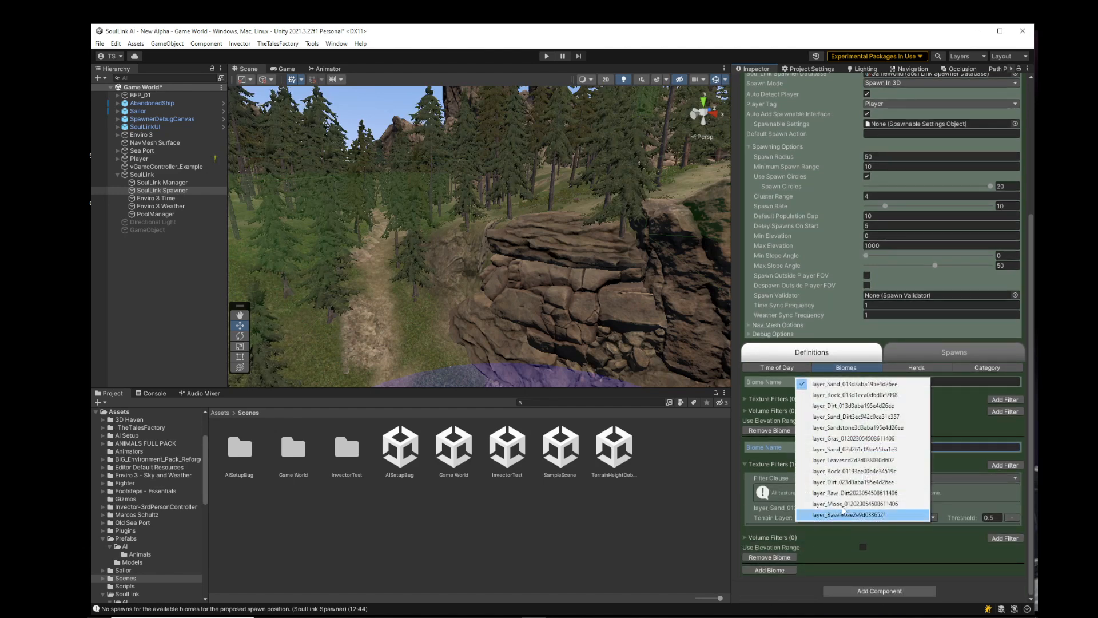
pyautogui.click(832, 439)
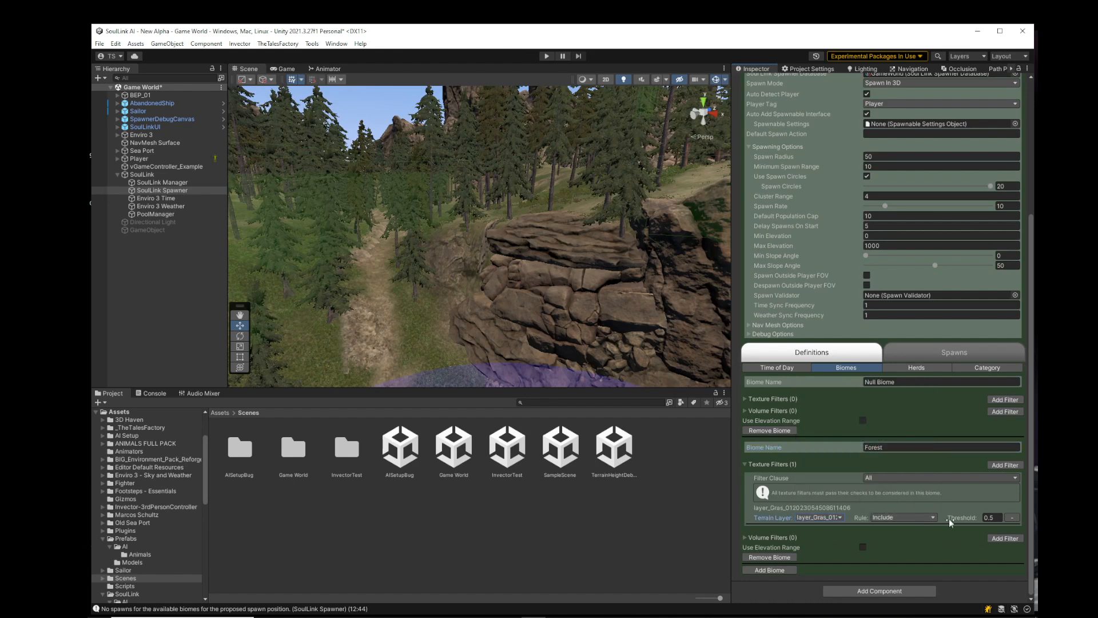
pyautogui.click(991, 517)
pyautogui.press('BackSpace')
pyautogui.write('.25')
pyautogui.click(840, 533)
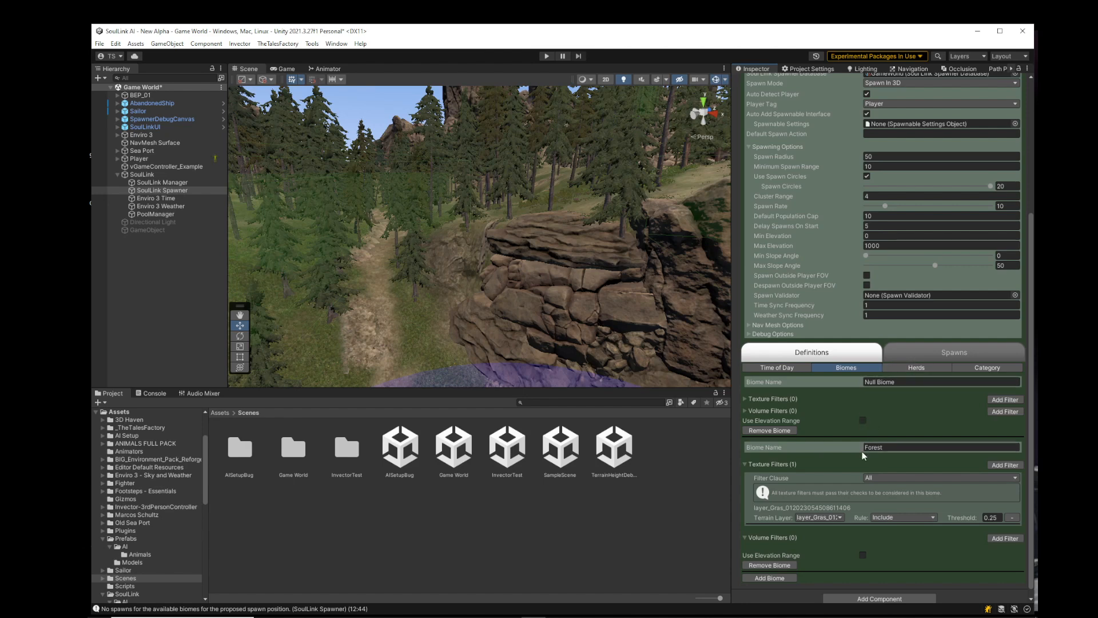
# Enable the elevation range for the Forest biome, set its minimum to 100 and lower its maximum.
pyautogui.click(862, 554)
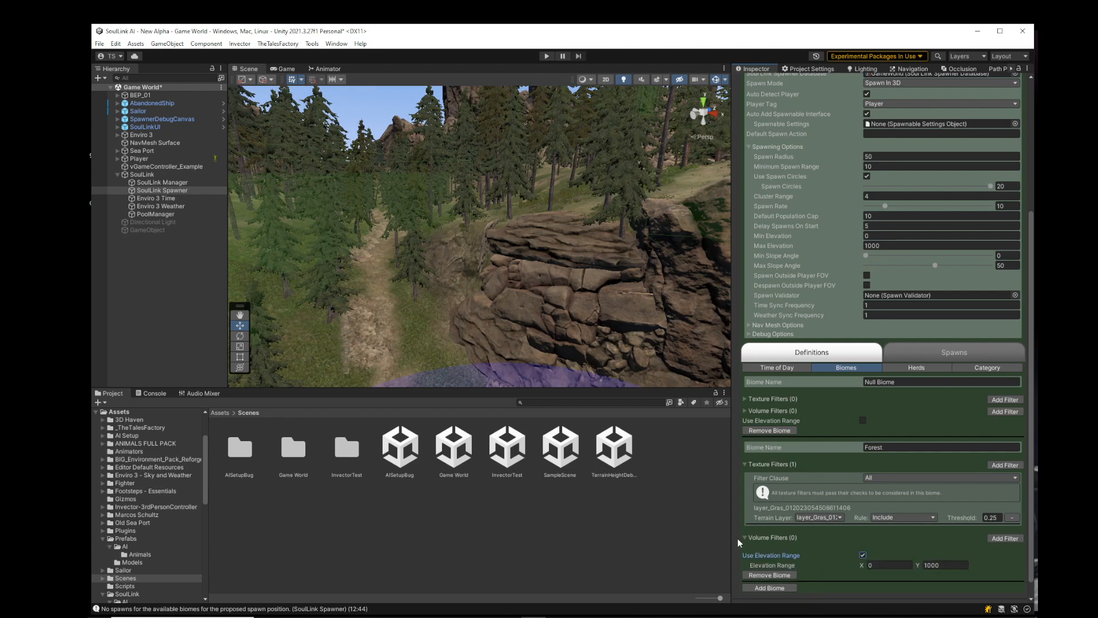
pyautogui.scroll(-1, 736, 537)
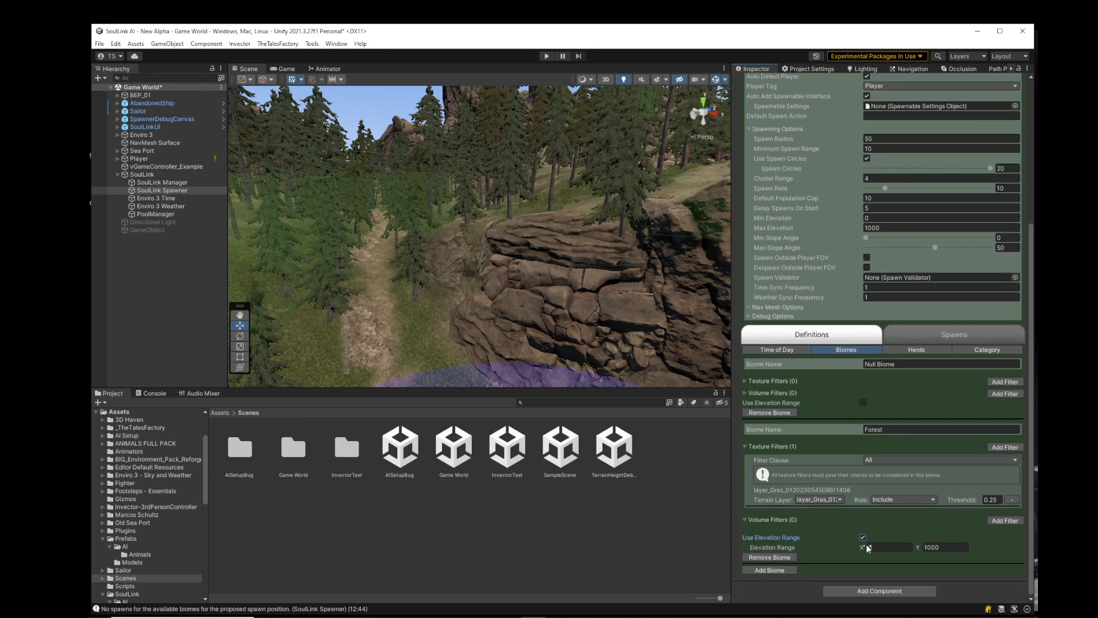
pyautogui.click(890, 548)
pyautogui.write('100')
pyautogui.click(945, 547)
pyautogui.write('12')
pyautogui.click(897, 546)
# Add the Forest biome to the spawner's spawns by biome and give it the Anytime time of day.
pyautogui.click(938, 337)
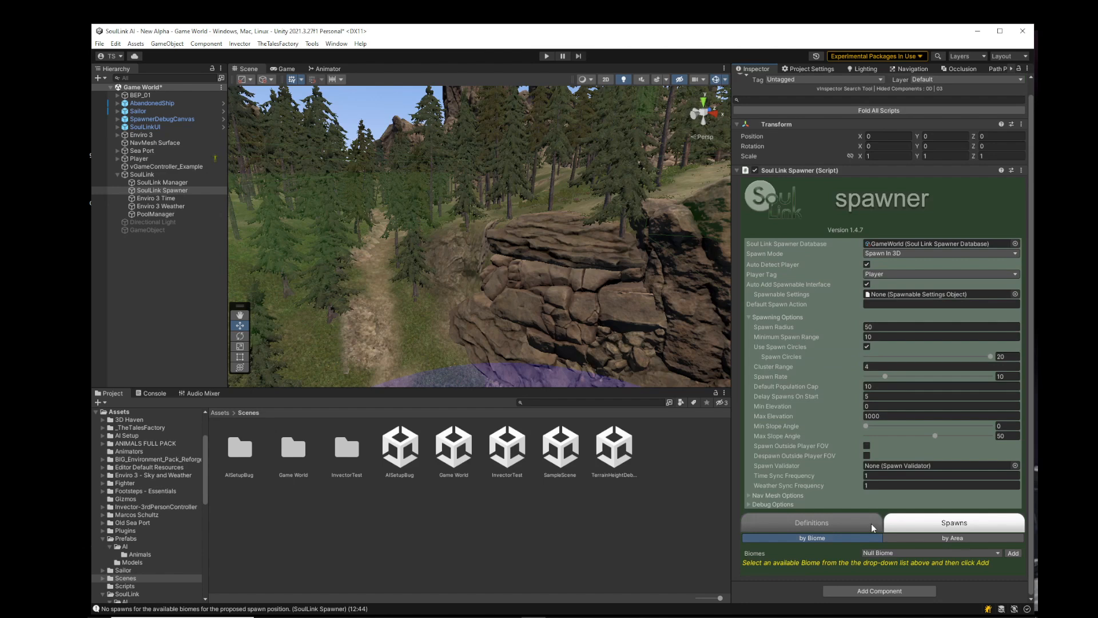
pyautogui.click(998, 553)
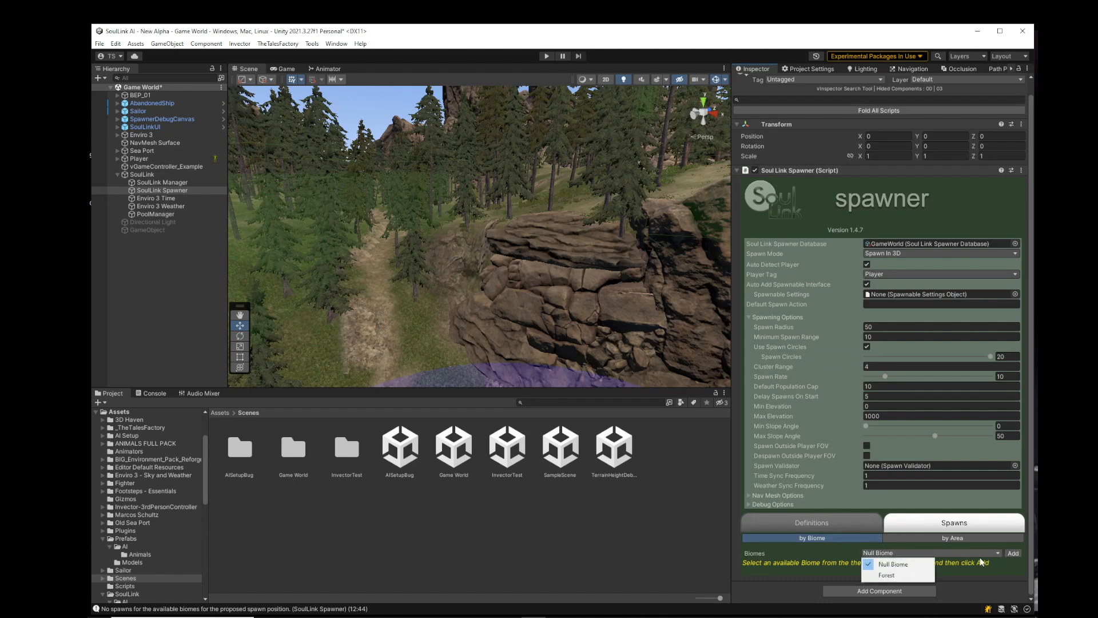
pyautogui.click(909, 576)
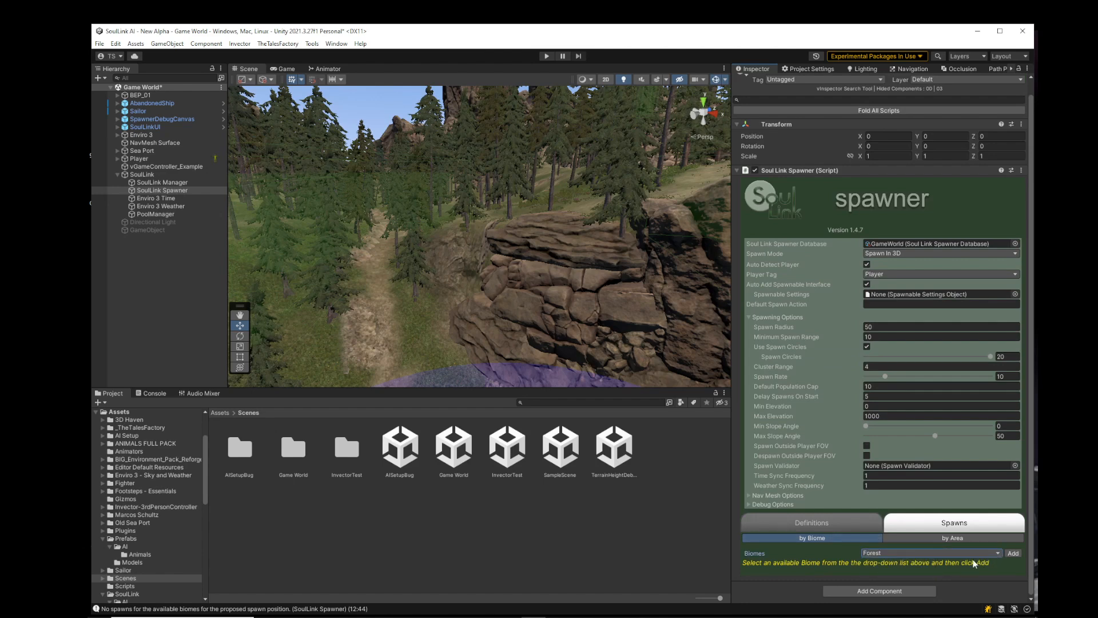
pyautogui.click(1013, 553)
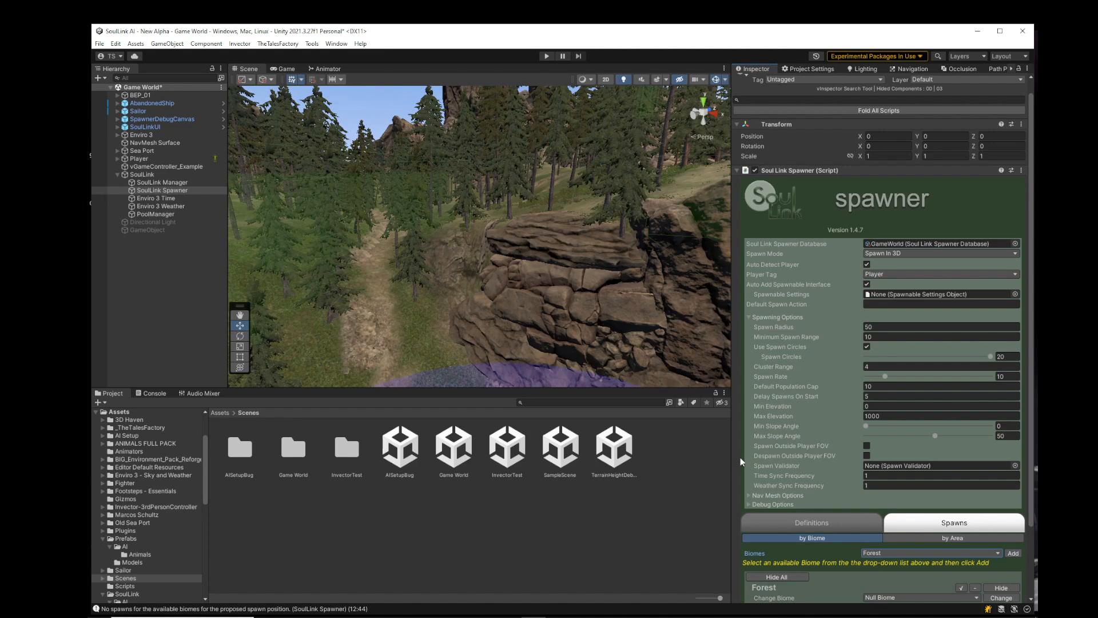
pyautogui.scroll(-3, 742, 462)
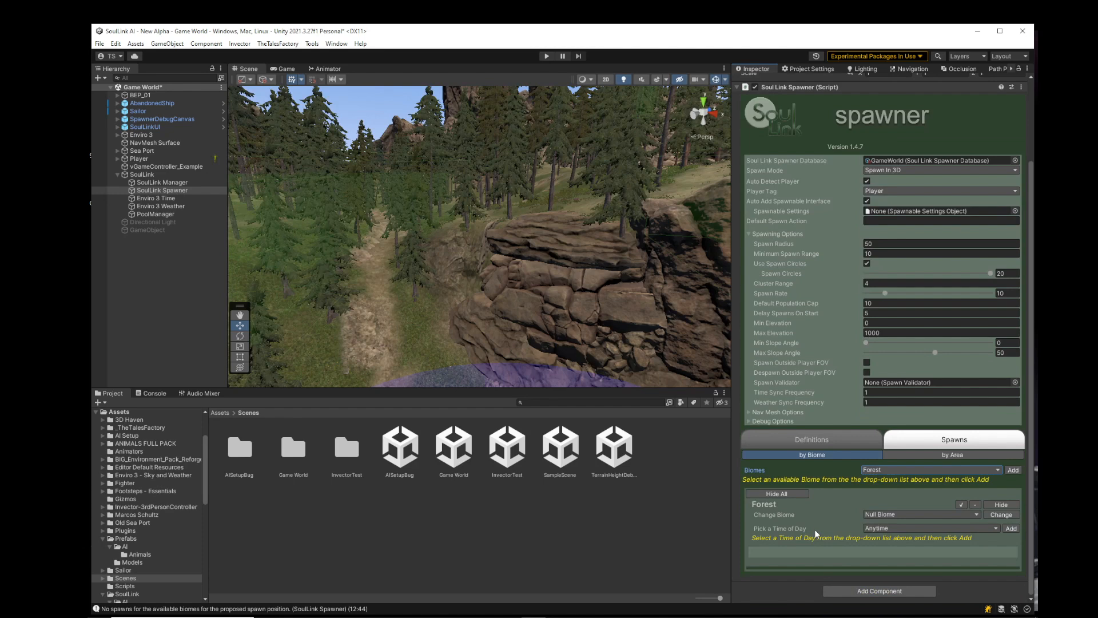
pyautogui.click(1010, 529)
pyautogui.scroll(-2, 856, 495)
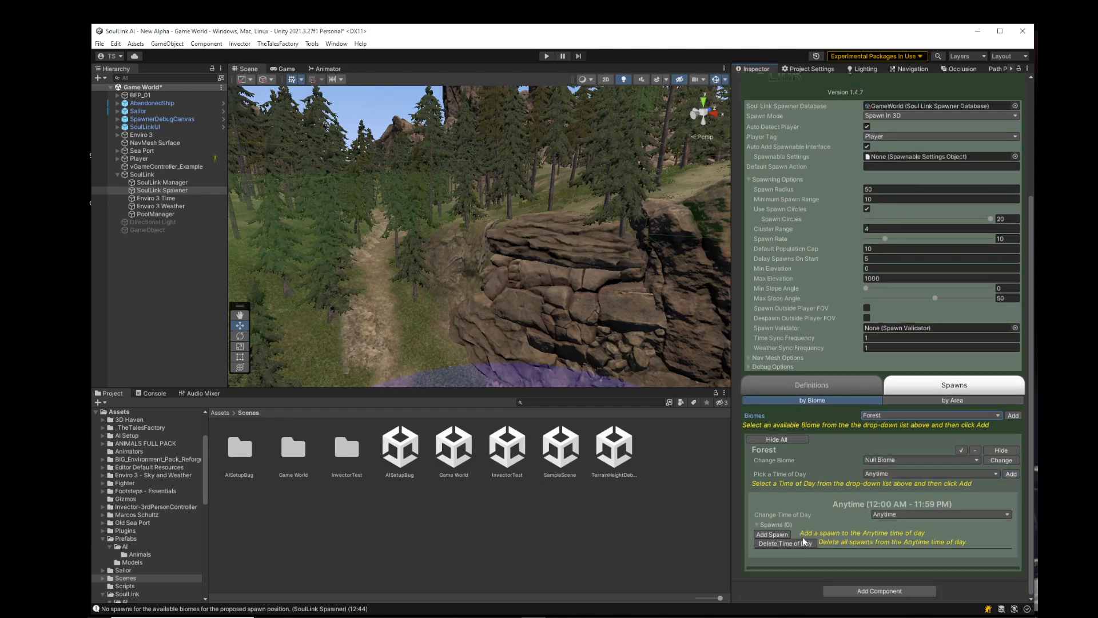
# Add a spawn to the Forest biome's Anytime time of day and assign the Boar prefab from Prefabs/AI/Animals to it.
pyautogui.click(772, 535)
pyautogui.scroll(-5, 783, 525)
pyautogui.scroll(-3, 784, 525)
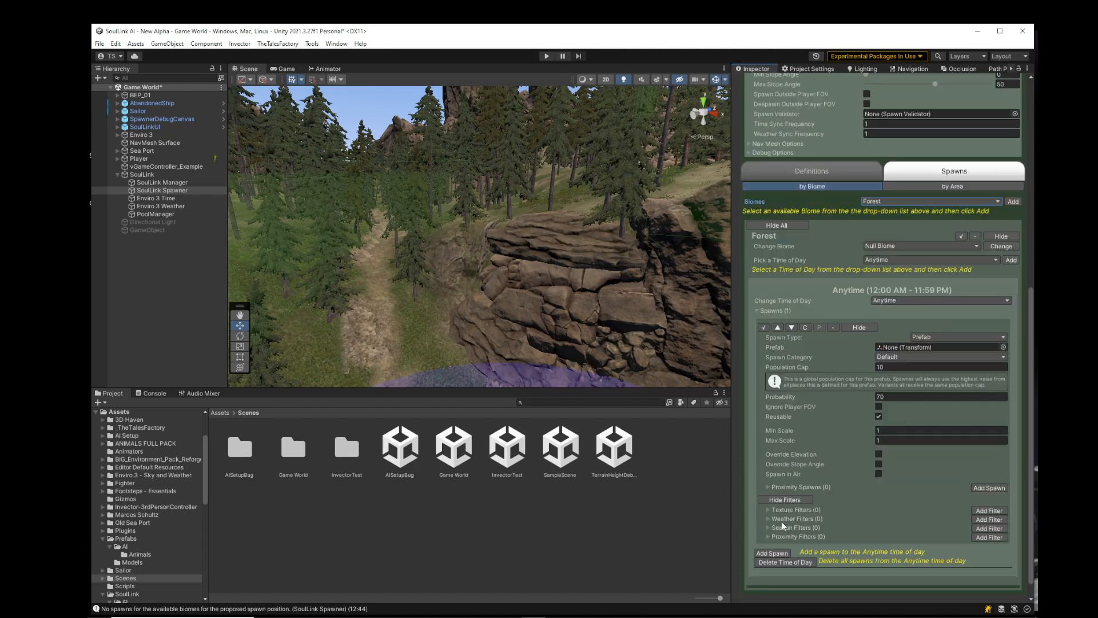
pyautogui.click(135, 555)
pyautogui.click(234, 455)
pyautogui.moveTo(235, 455); pyautogui.dragTo(912, 353)
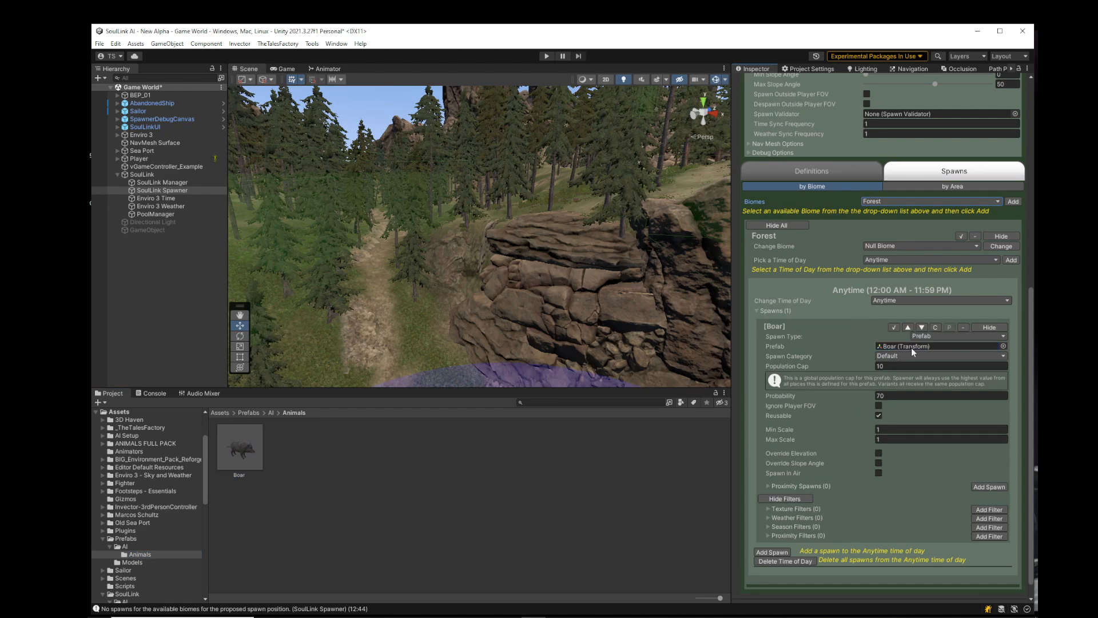
# Set the Boar spawn's probability to 100 and its minimum scale to 0.75.
pyautogui.click(902, 366)
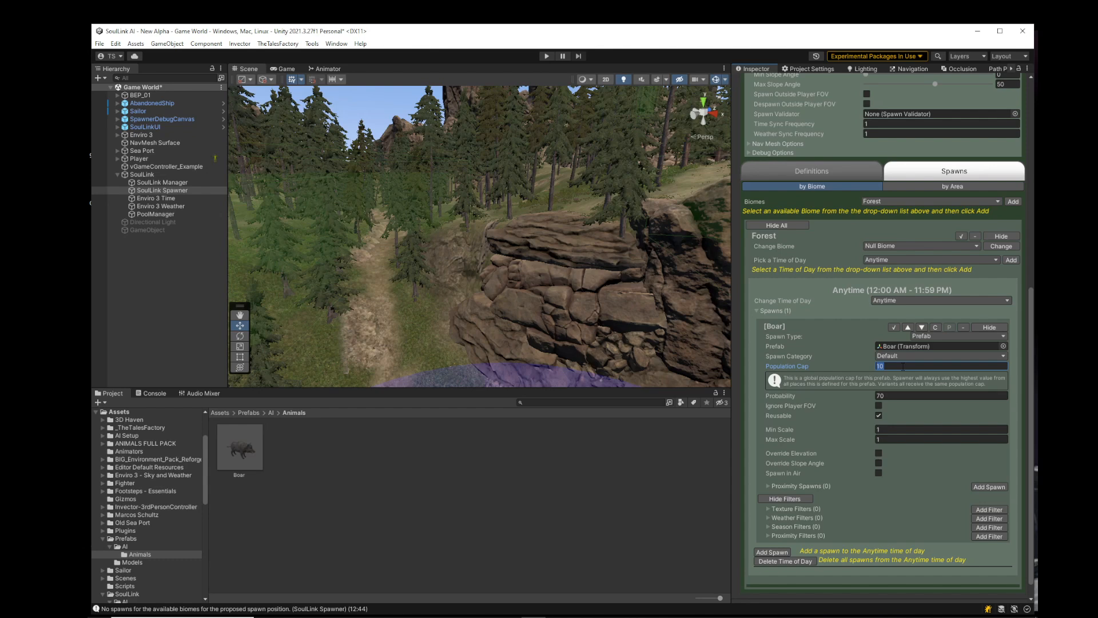
pyautogui.click(900, 395)
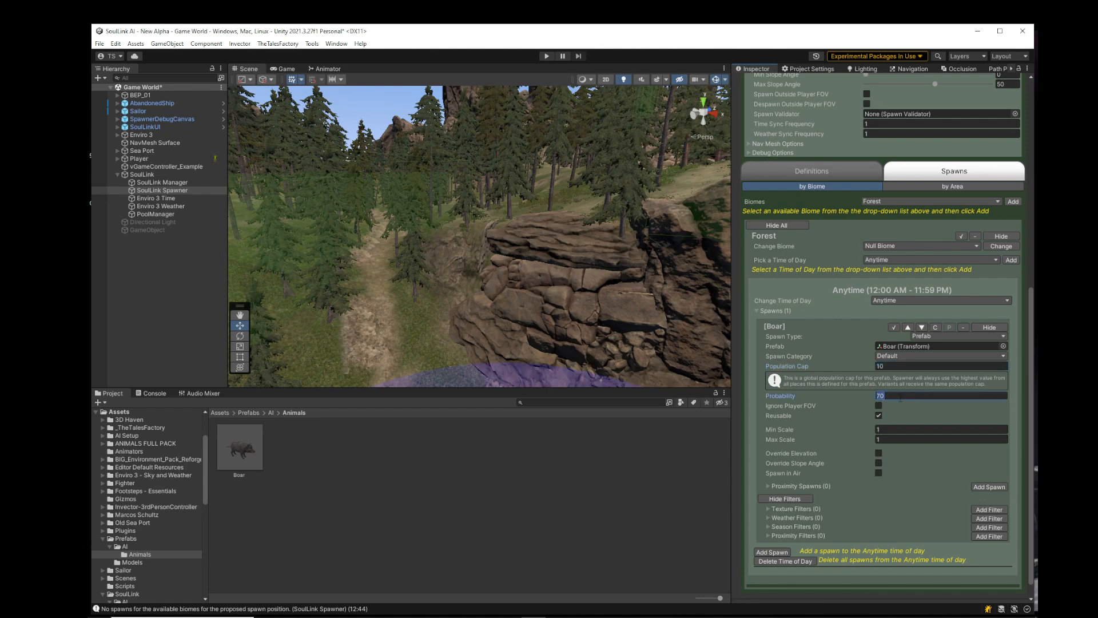
pyautogui.write('100')
pyautogui.click(899, 430)
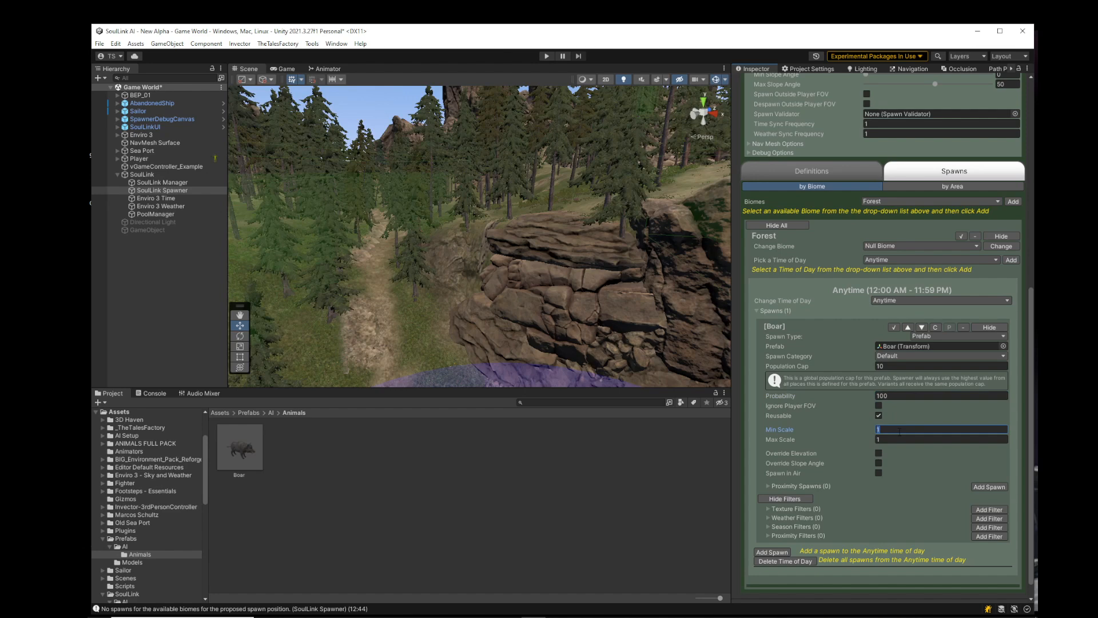
pyautogui.write('.75')
pyautogui.click(898, 440)
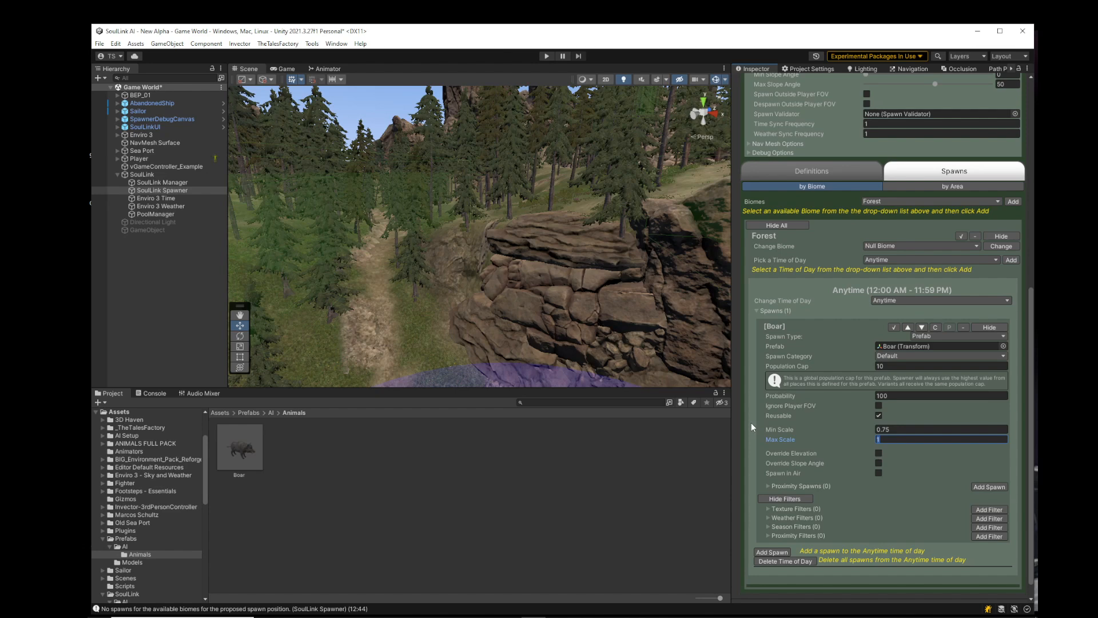
# Save the Game World scene with the new Boar spawn settings.
pyautogui.scroll(5, 752, 425)
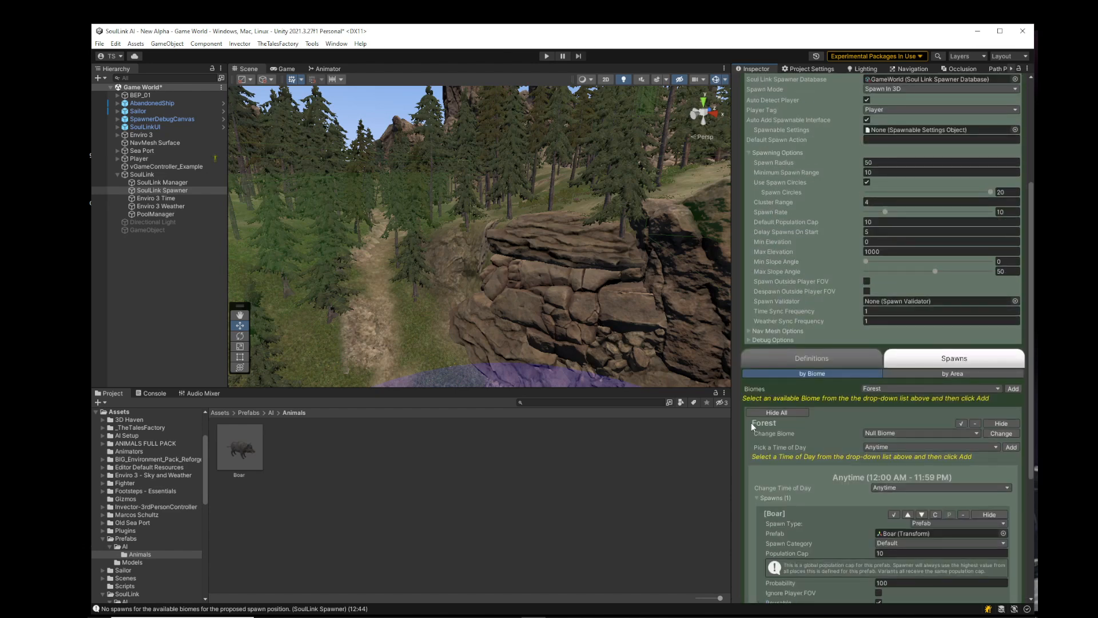
pyautogui.scroll(-2, 750, 422)
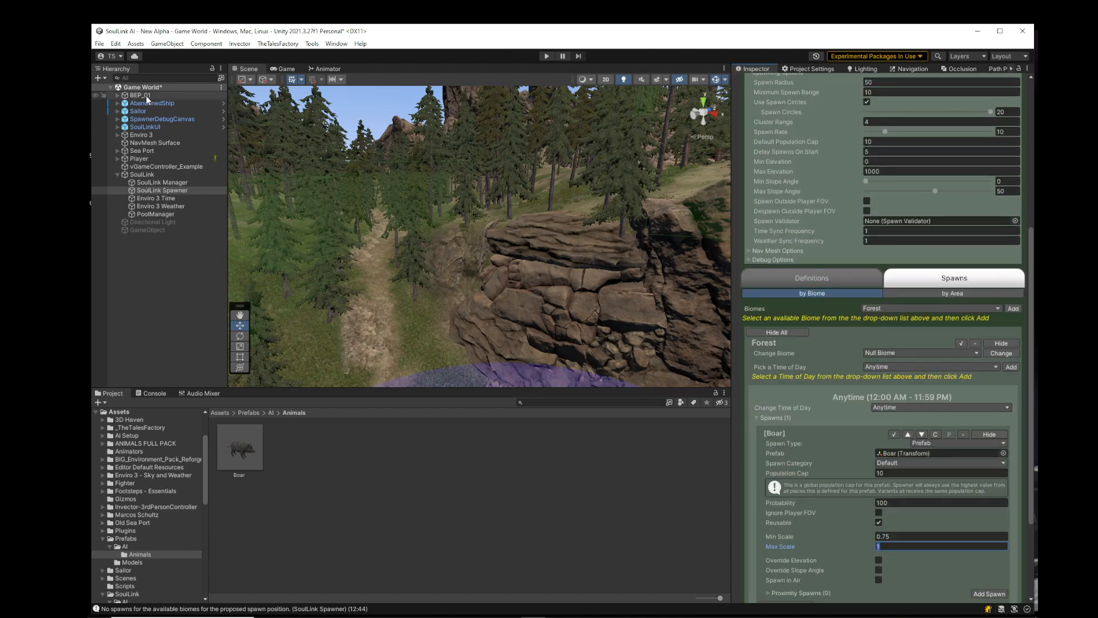
pyautogui.click(100, 44)
pyautogui.click(124, 91)
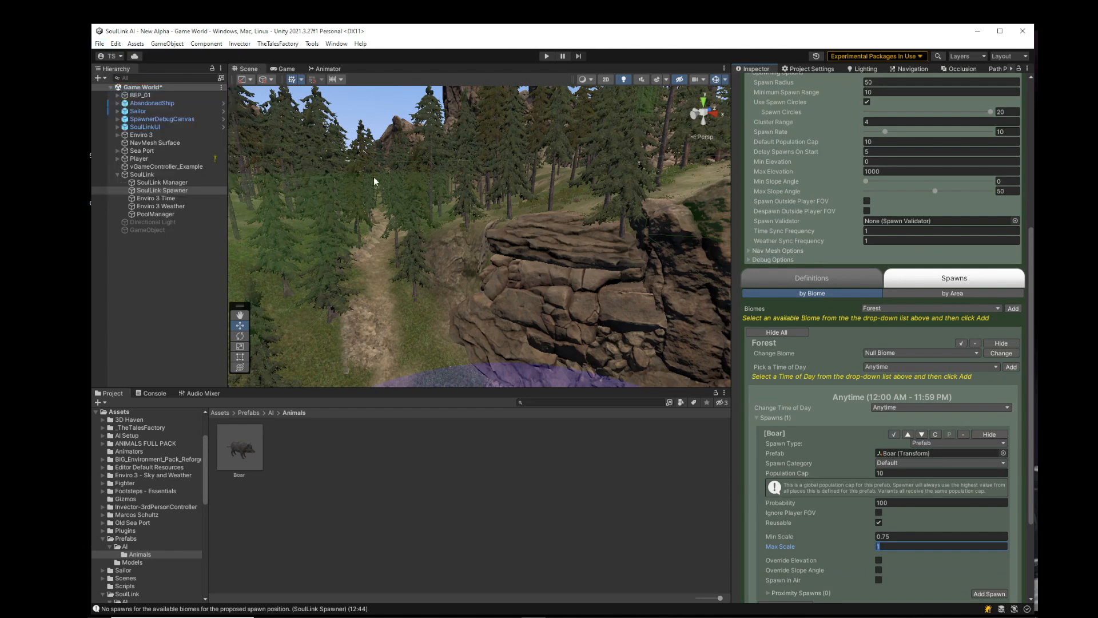
# Run the scene in play mode and move the player forward along the path to test the Boar spawning.
pyautogui.click(546, 57)
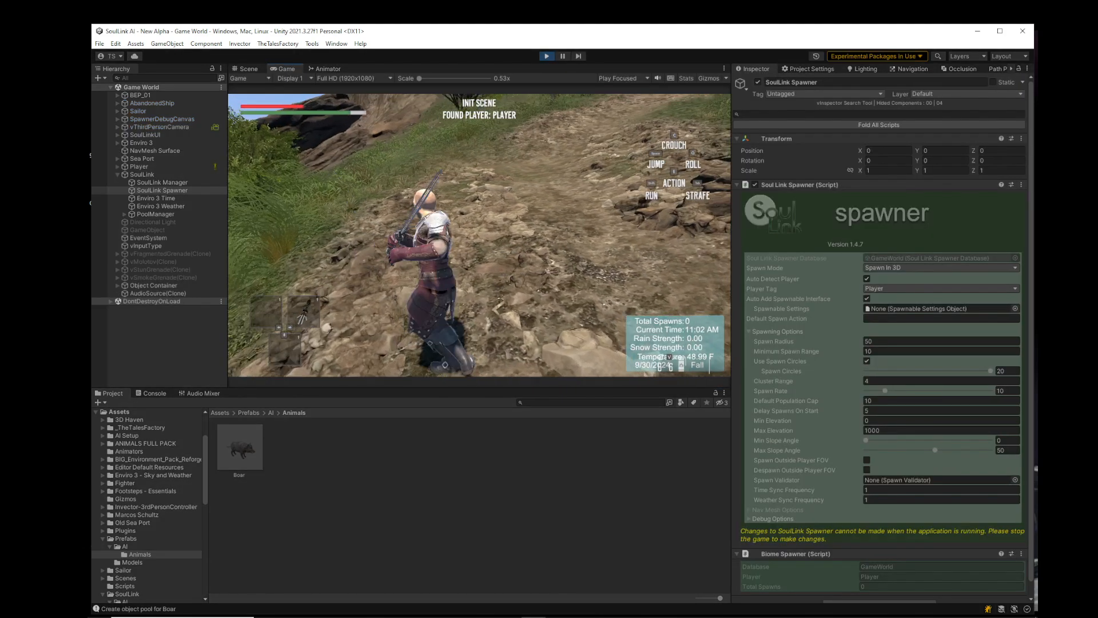
pyautogui.press('w')
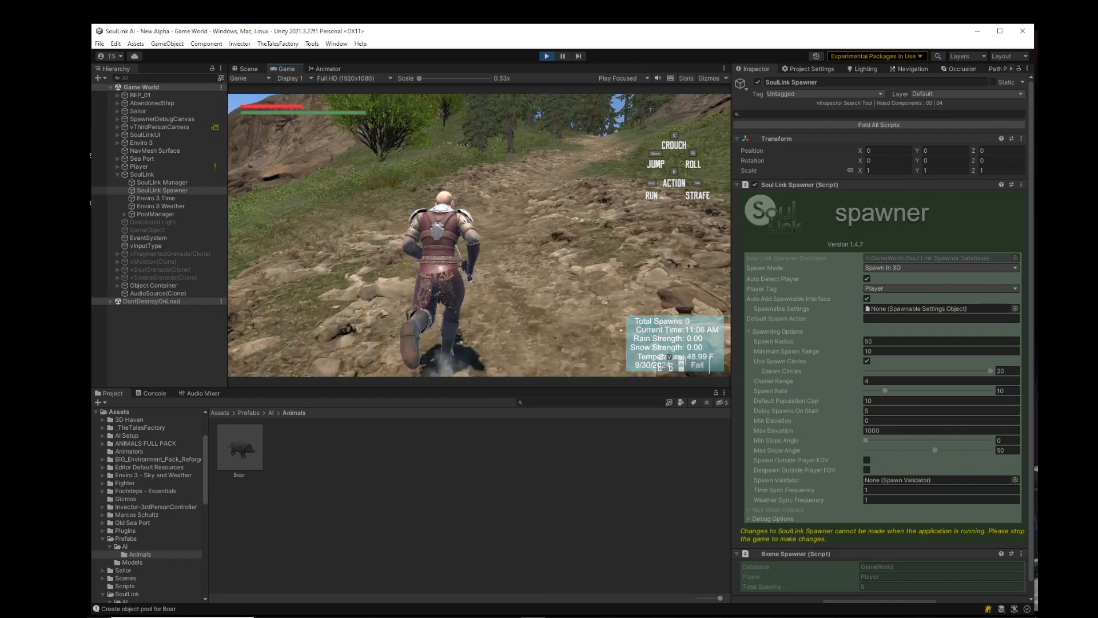